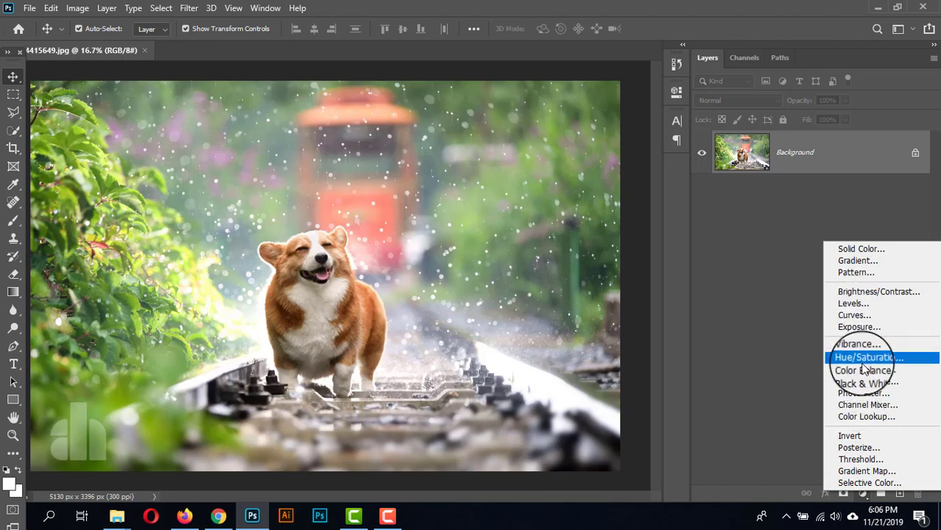
Add a Color Balance layer with midtones Magenta-Green -8 and Yellow-Blue +39.
click(865, 370)
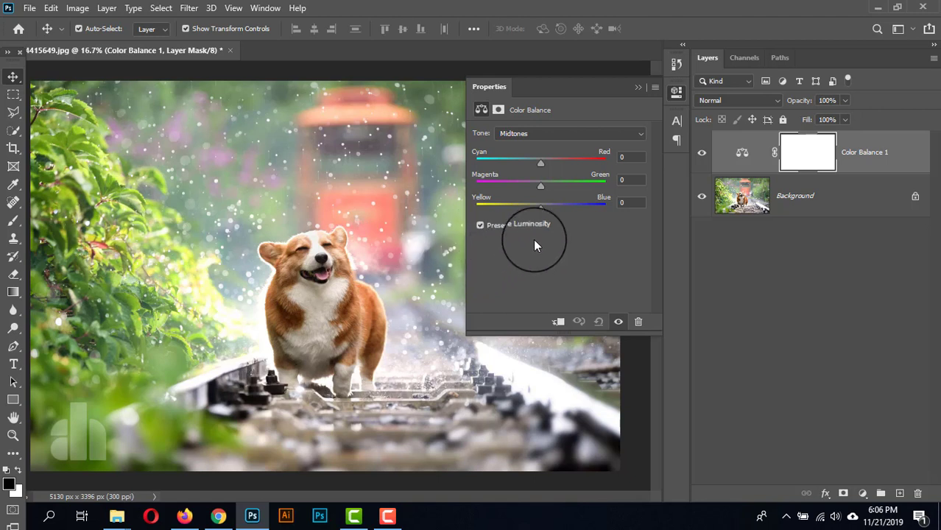
drag(540, 188, 567, 214)
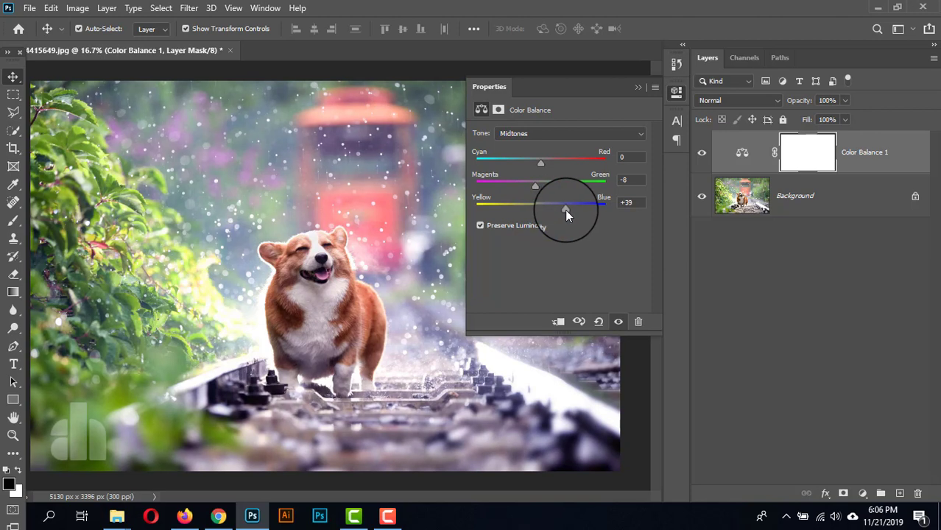
click(637, 87)
click(872, 158)
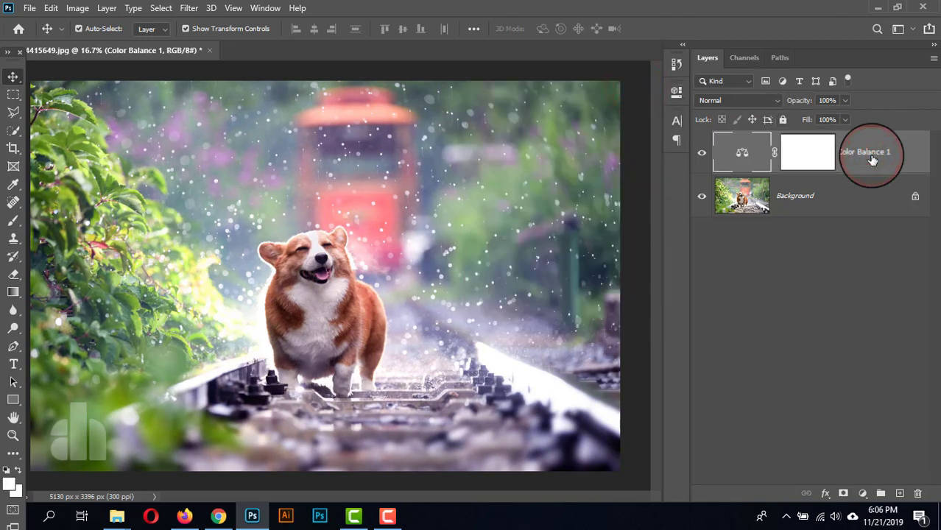
Add a Color Lookup 1 layer using the Soft_Warming.look 3DLUT file.
click(863, 494)
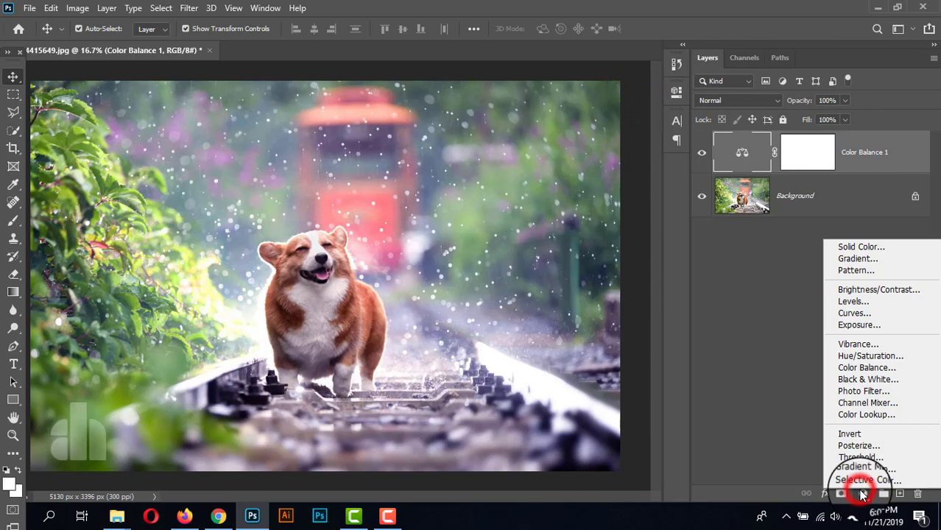
click(860, 418)
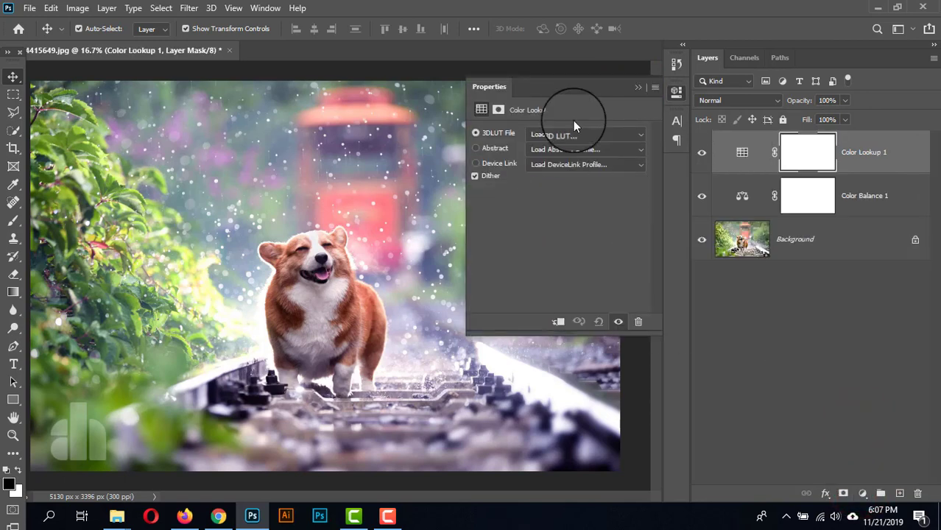
click(590, 134)
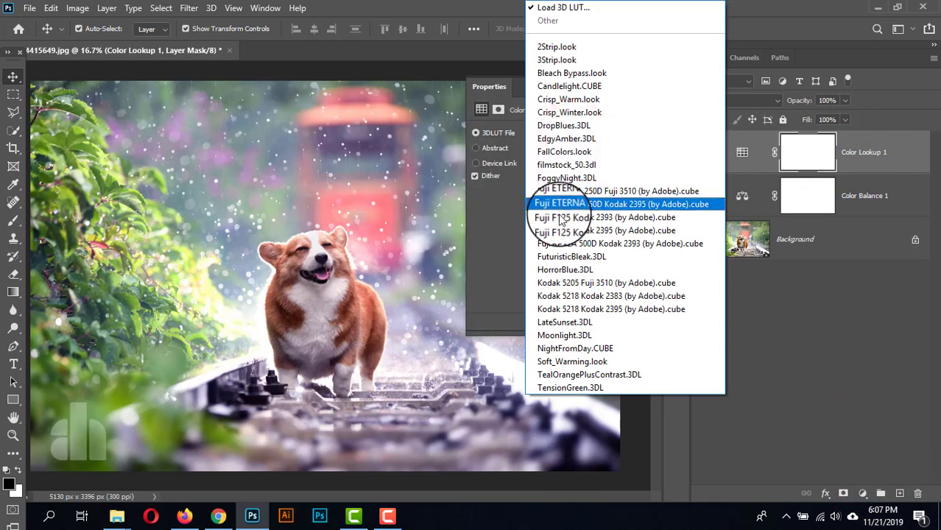
click(586, 364)
click(638, 87)
click(872, 148)
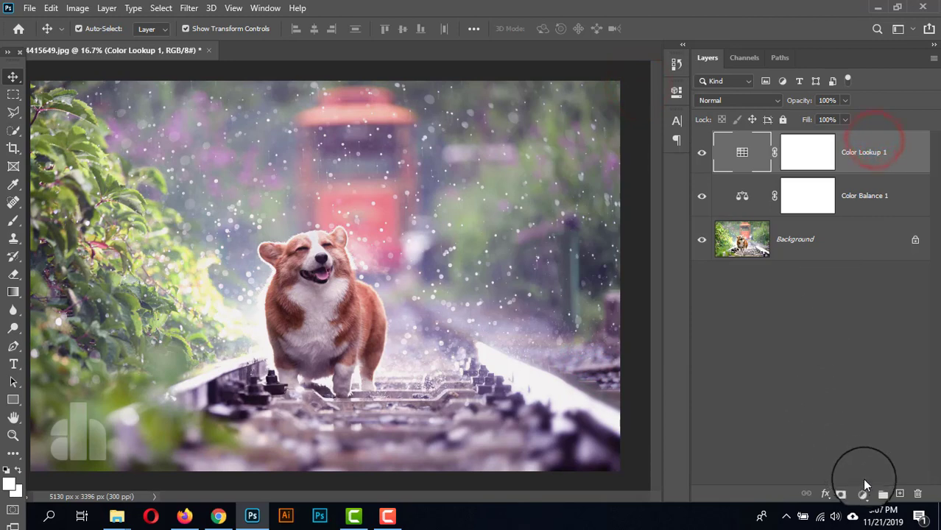
Add a Color Lookup 2 layer using the FuturisticBleak.3DL 3DLUT file.
click(864, 494)
click(856, 415)
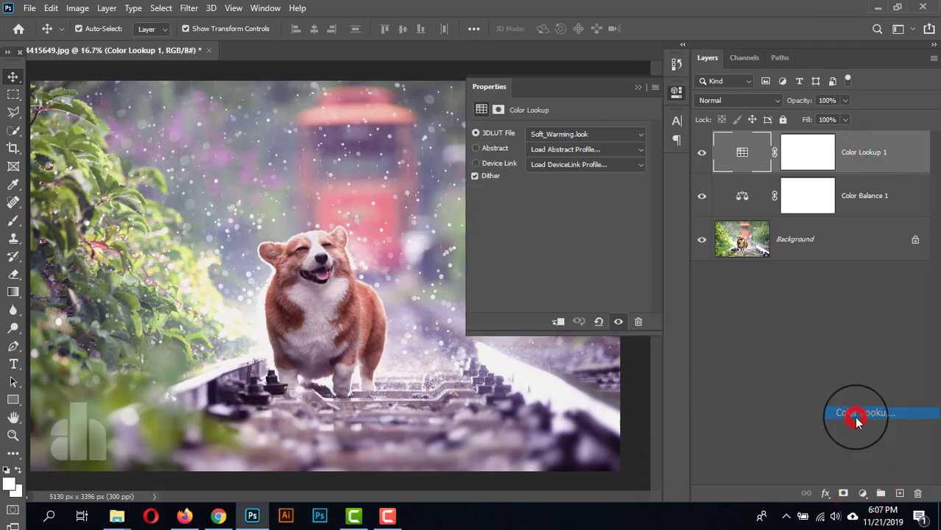
click(594, 134)
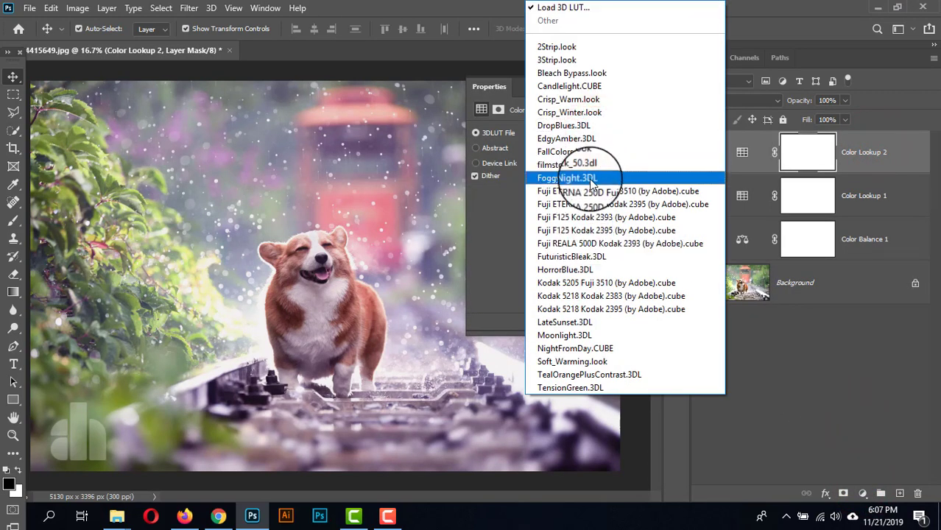
click(591, 256)
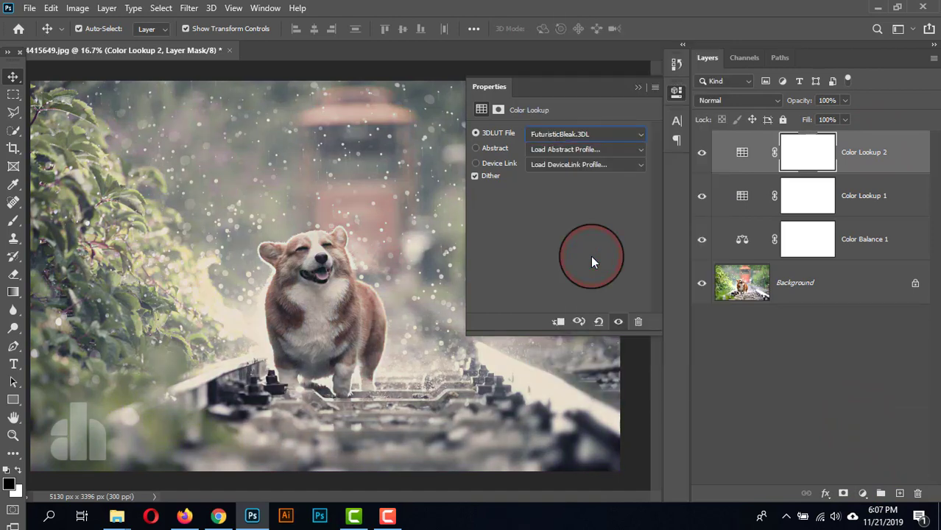
click(638, 86)
click(889, 161)
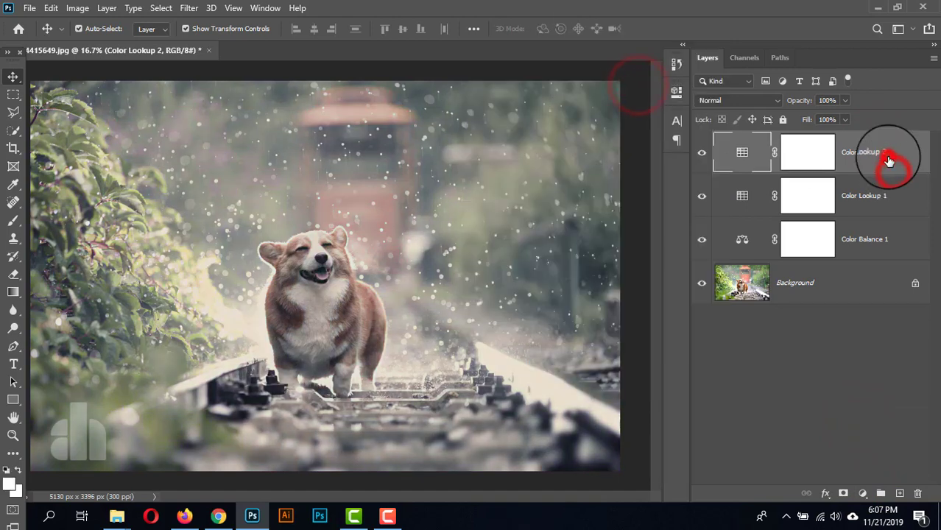
Lower Color Lookup 2's opacity to 48%.
click(846, 100)
drag(844, 122, 815, 129)
click(866, 152)
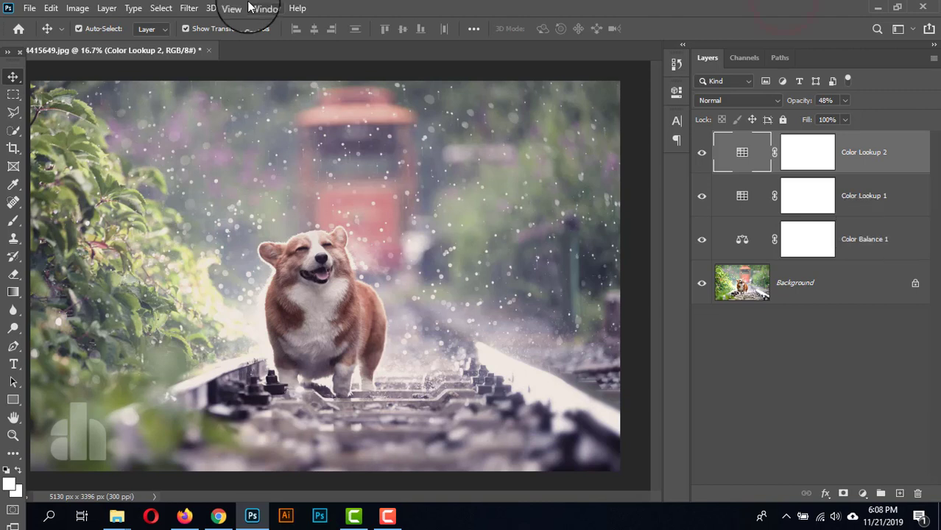
With Color Lookup 2 selected, stamp all visible layers into Layer 1 using Alt+Ctrl+Shift+E.
click(189, 8)
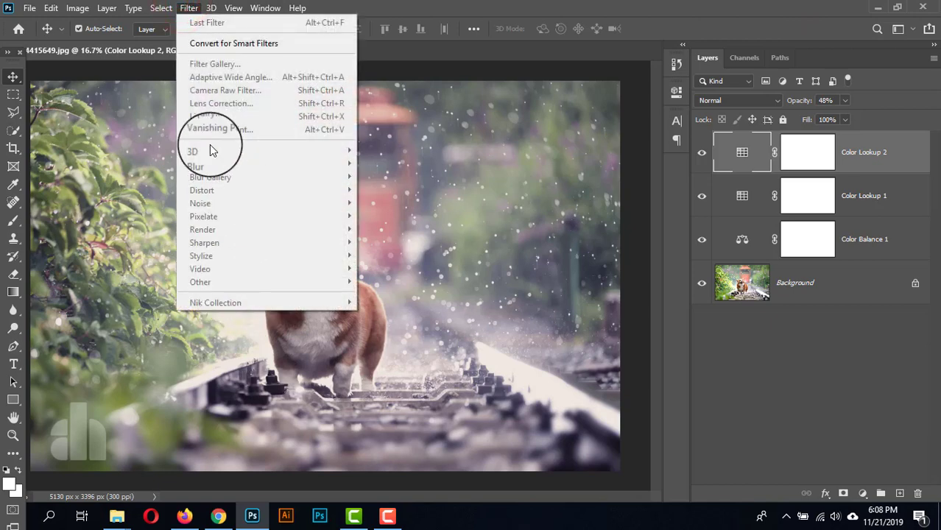
click(846, 159)
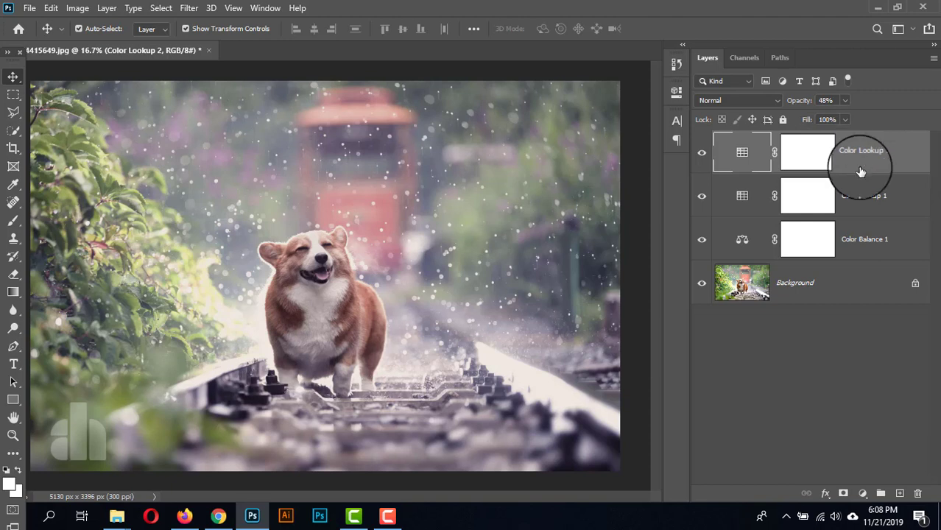
click(802, 287)
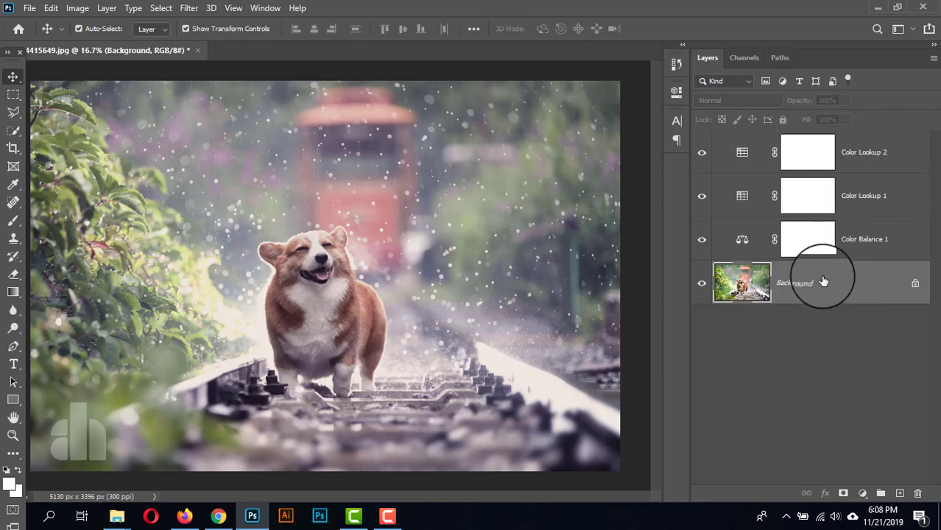
click(188, 8)
click(519, 8)
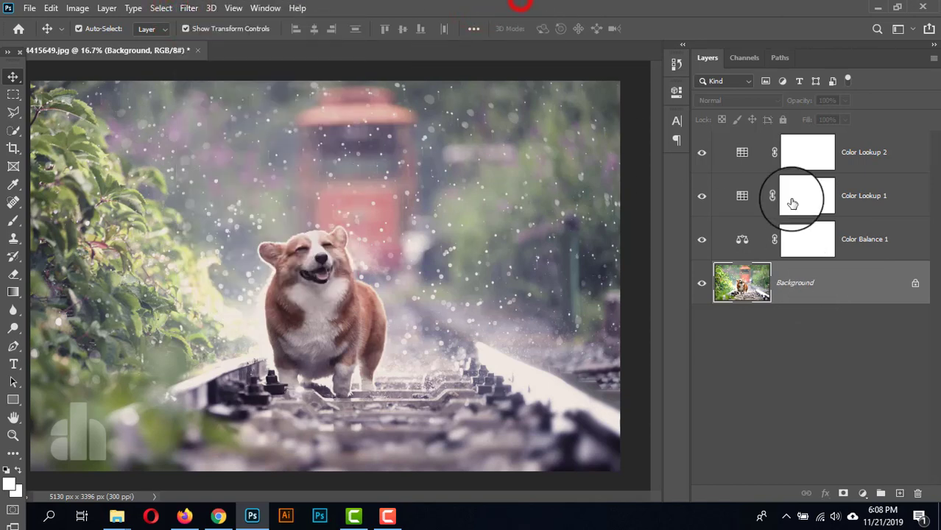
click(871, 153)
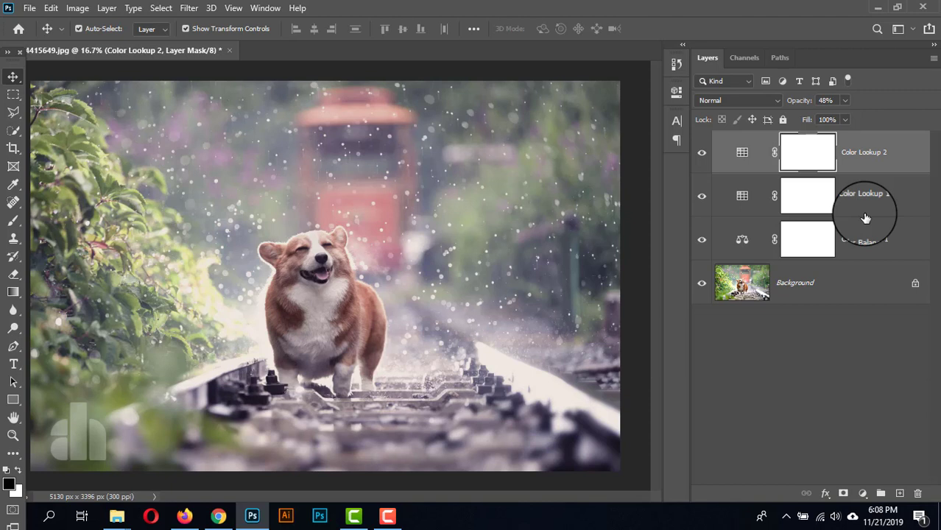
key(ctrl+alt+shift+e)
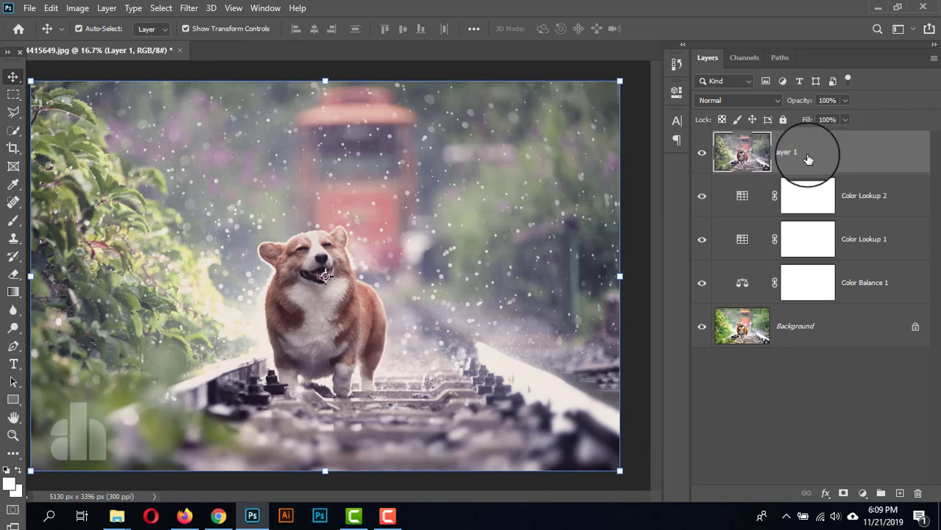
Launch Color Efex Pro 4 on Layer 1 from Filter > Nik Collection.
click(188, 7)
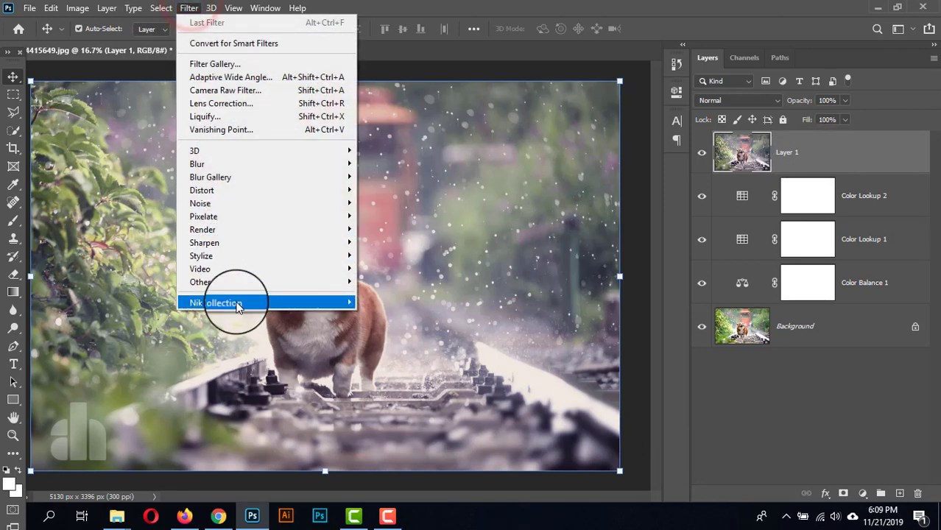
mouse_move(237, 303)
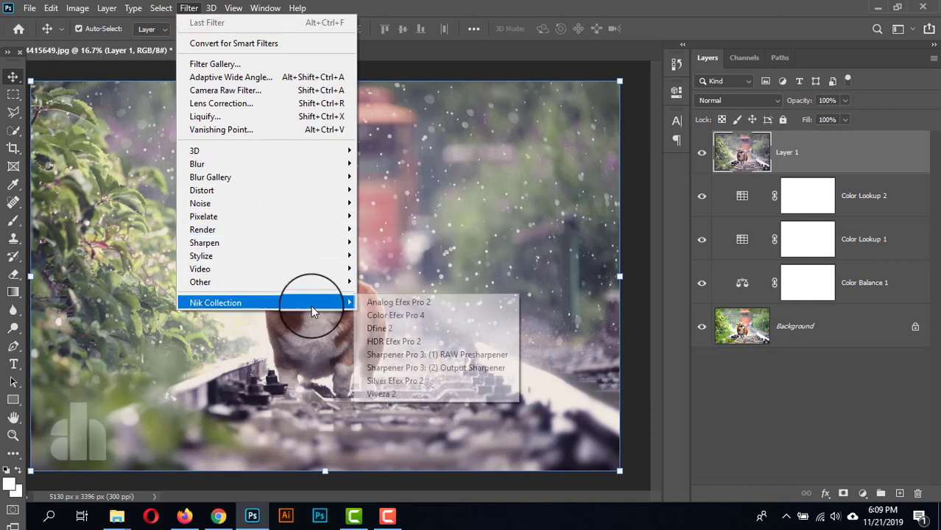
click(829, 152)
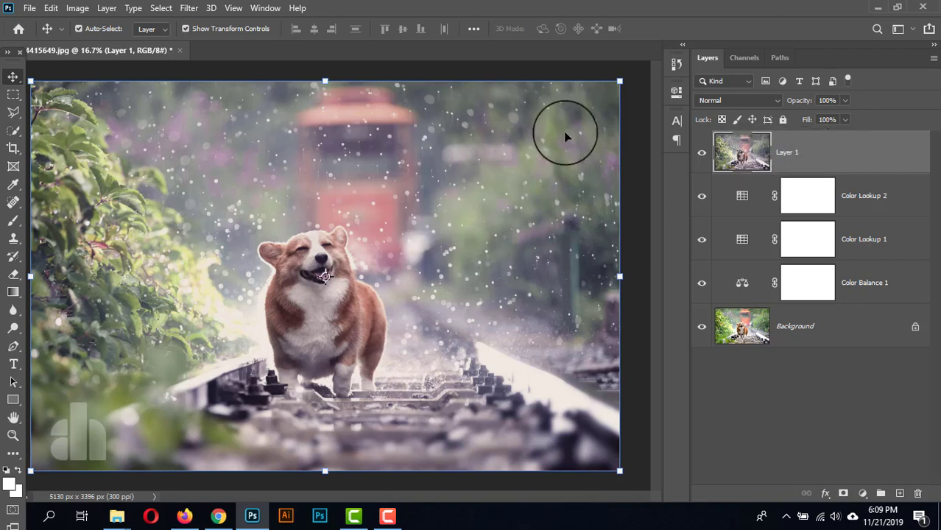
click(189, 8)
mouse_move(246, 302)
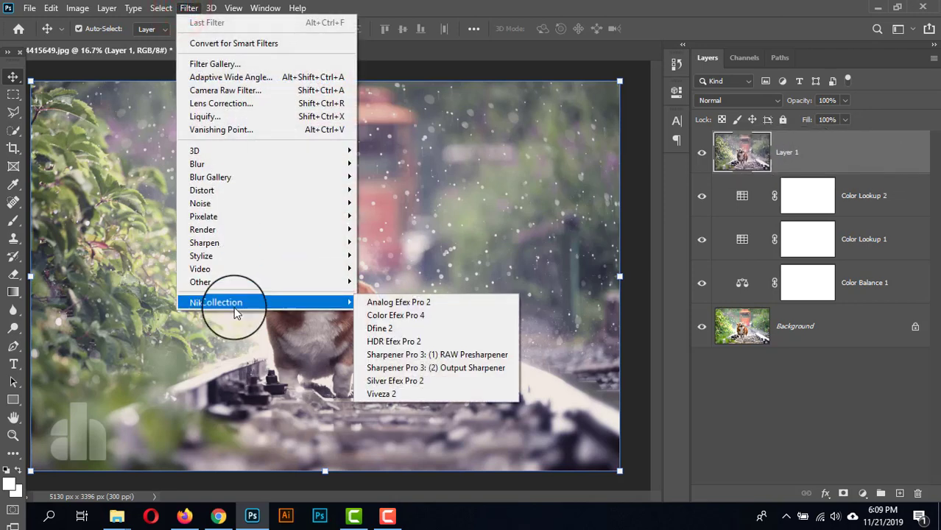
click(411, 319)
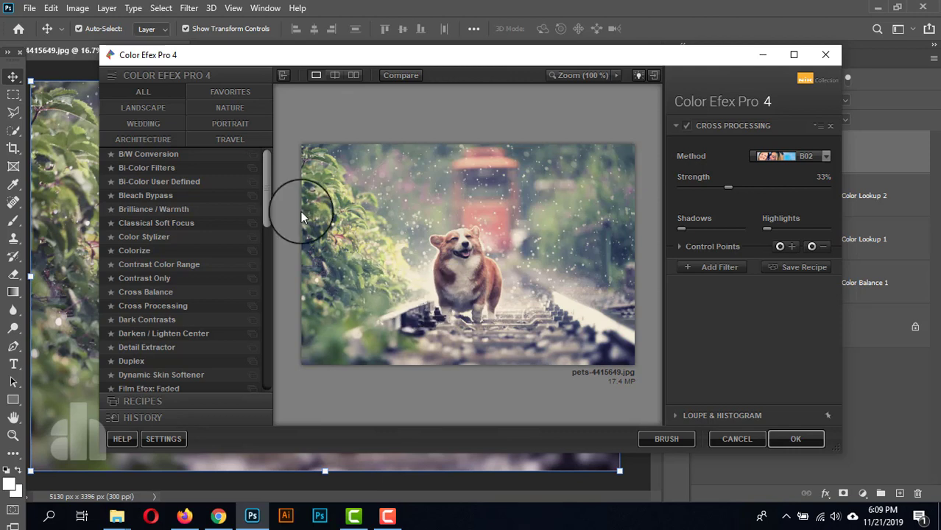
Apply the Cross Processing filter with method B02 and return to Photoshop.
click(171, 306)
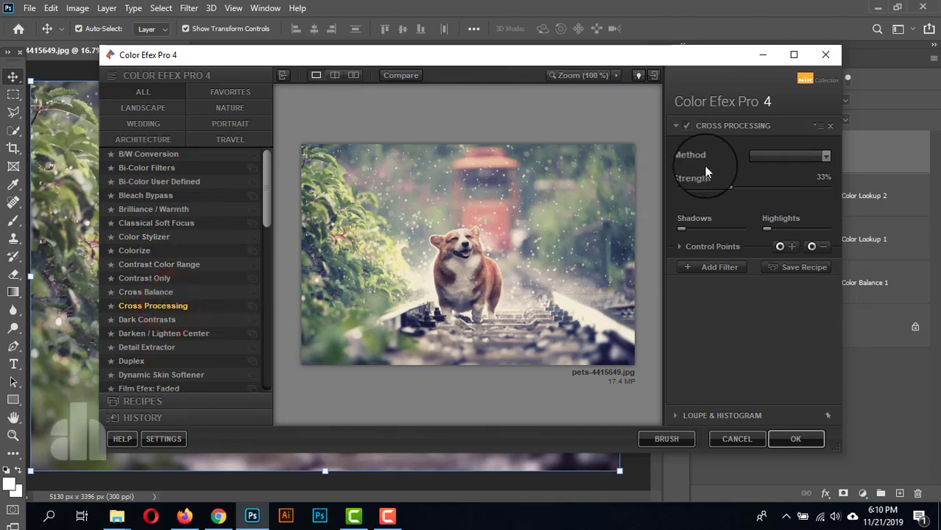
click(778, 156)
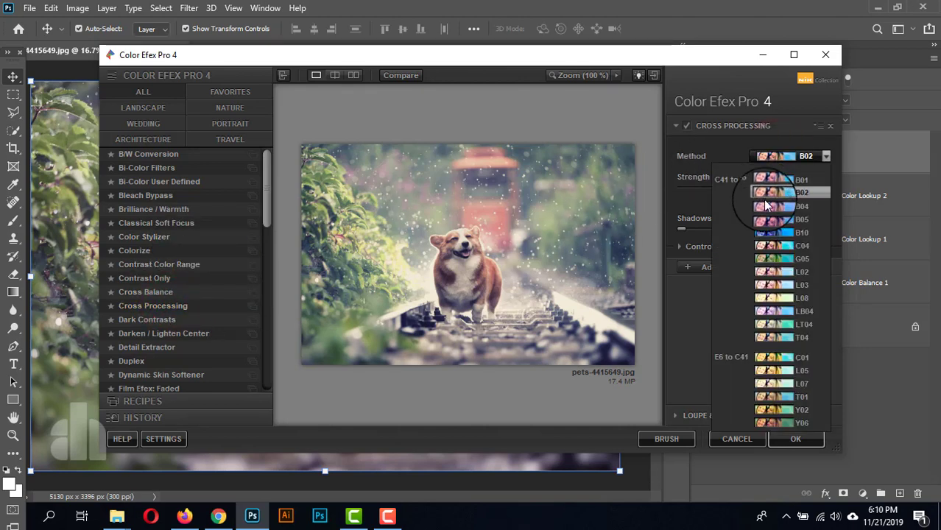
click(770, 194)
click(684, 126)
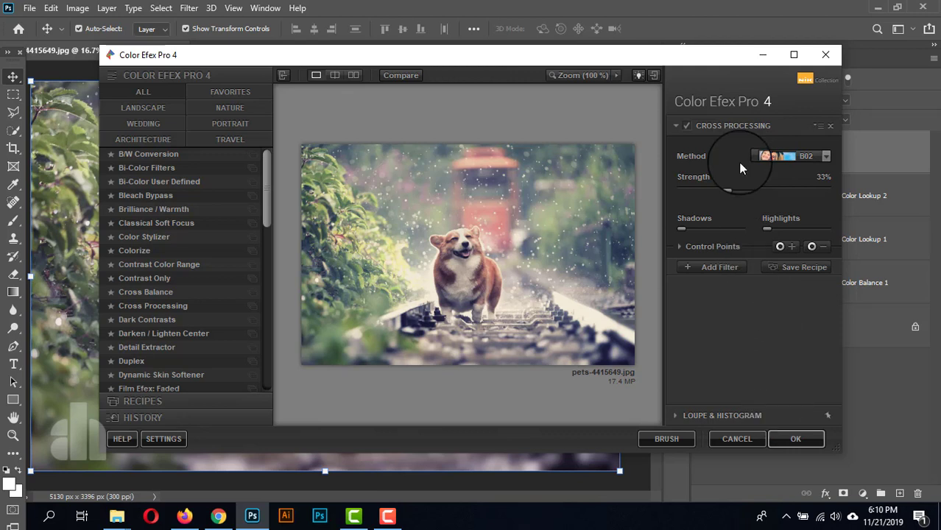
click(779, 441)
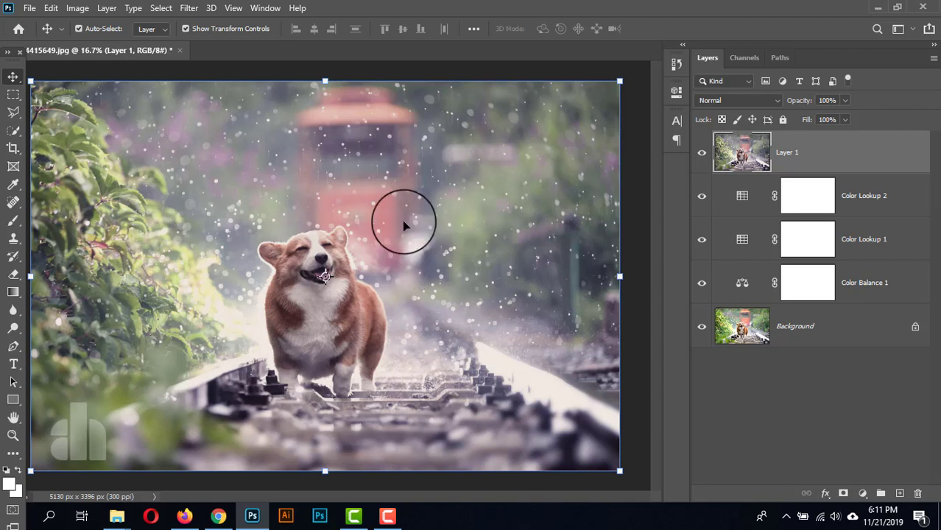
Convert Layer 1 to a Smart Object from its Layers panel context menu.
right_click(816, 150)
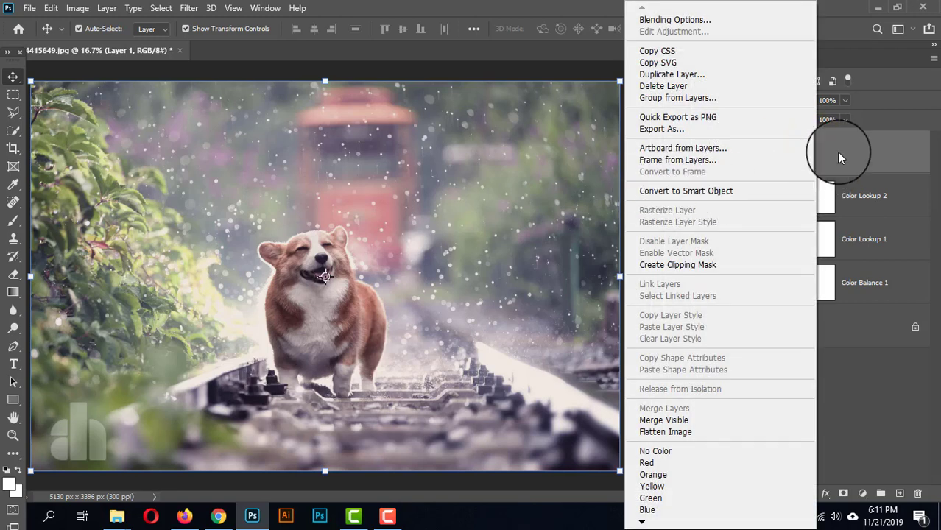
right_click(837, 152)
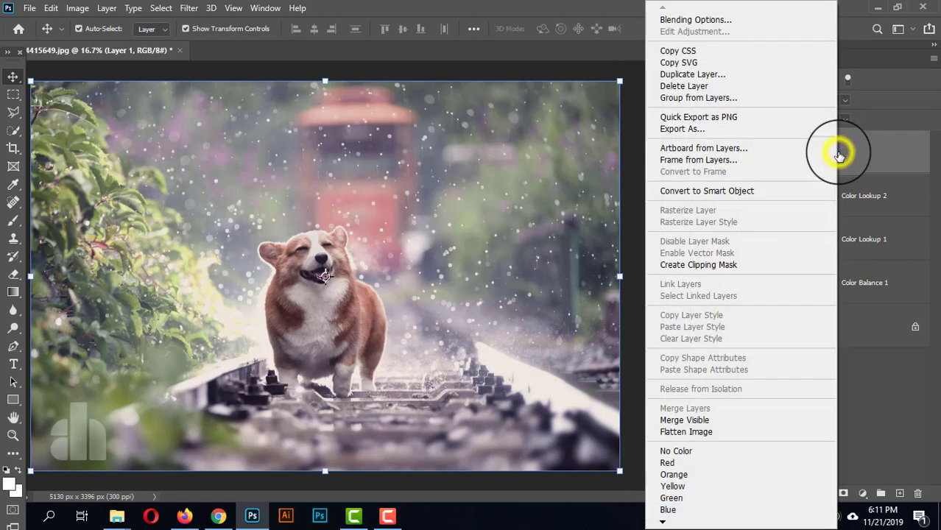
click(725, 193)
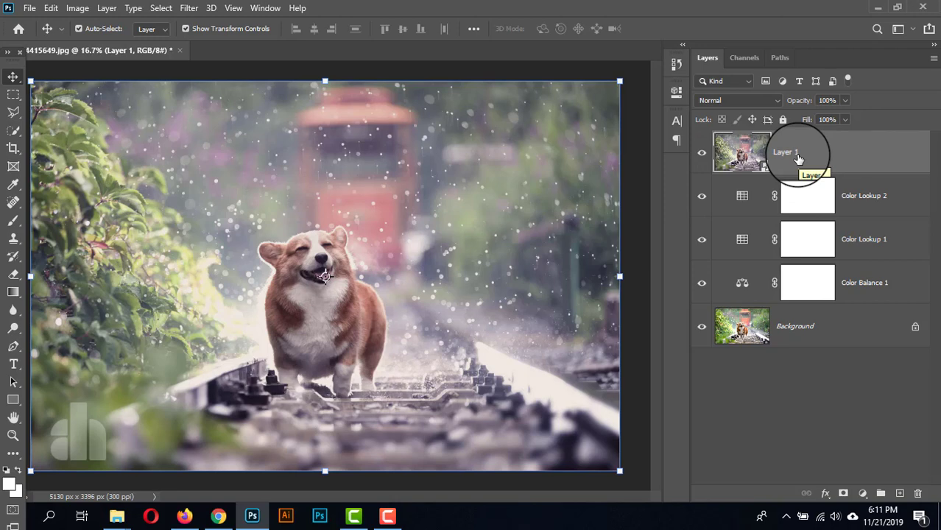
click(188, 8)
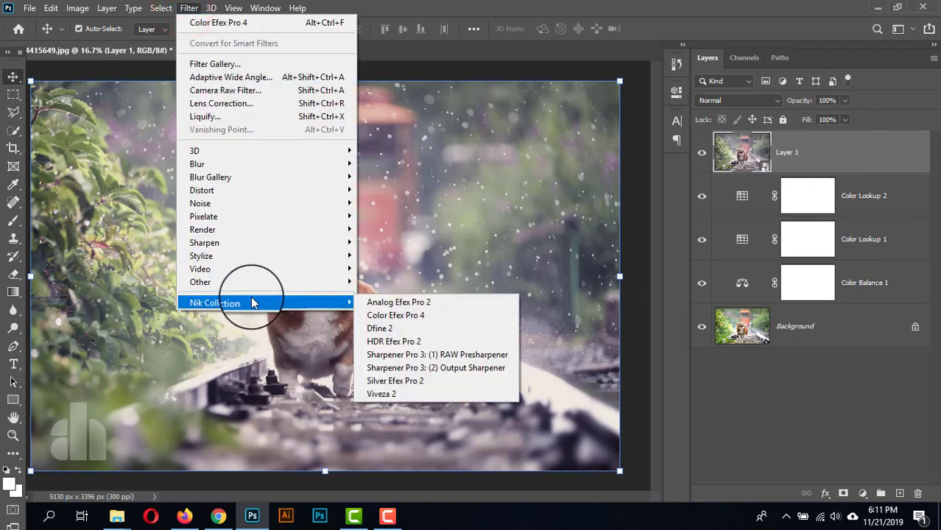
Apply Color Efex Pro 4 Cross Processing as a smart filter, comparing B04 before settling on B02.
click(396, 315)
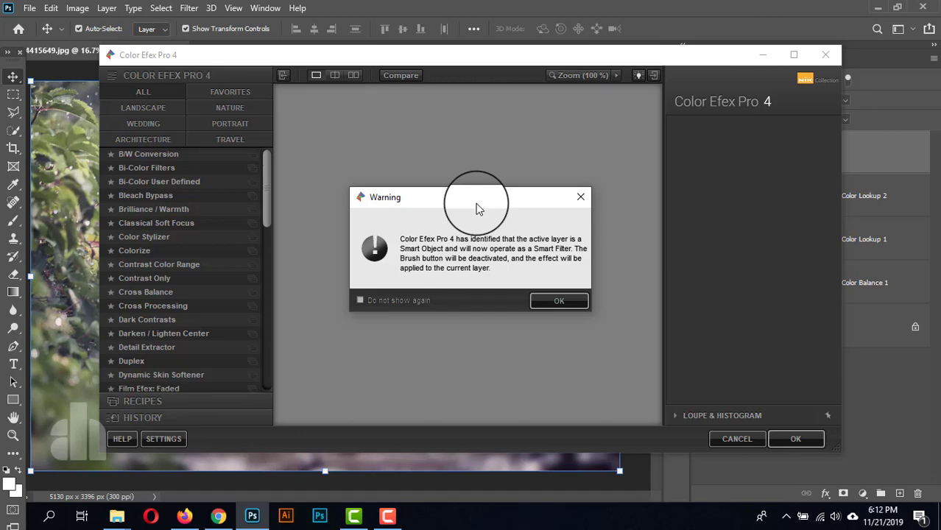
click(549, 301)
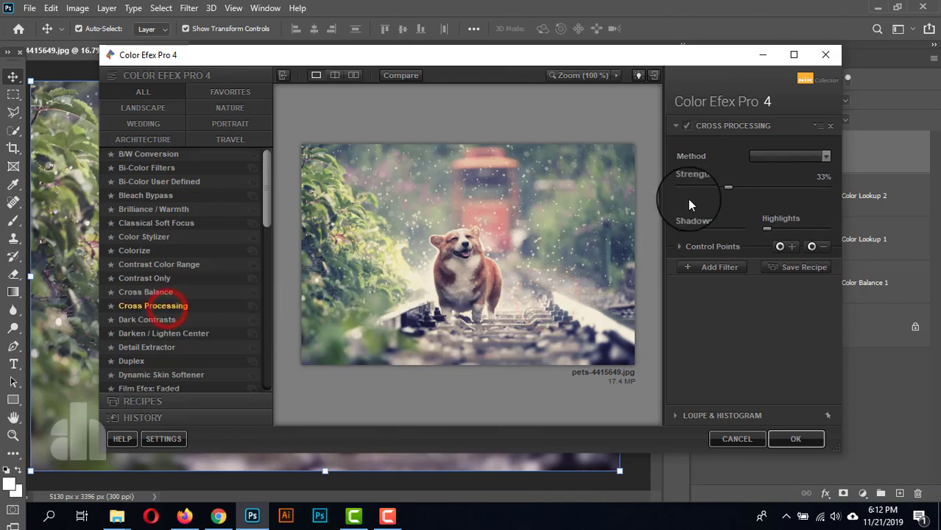
click(759, 156)
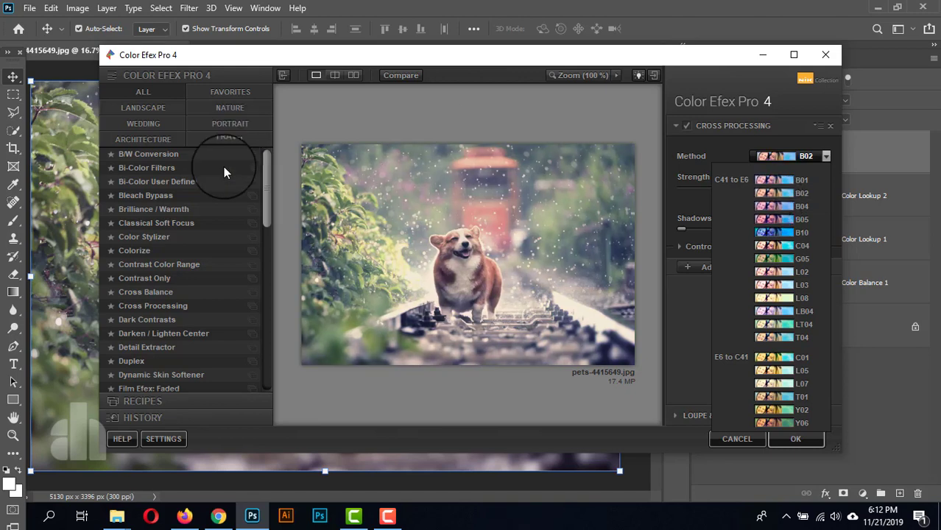
click(776, 207)
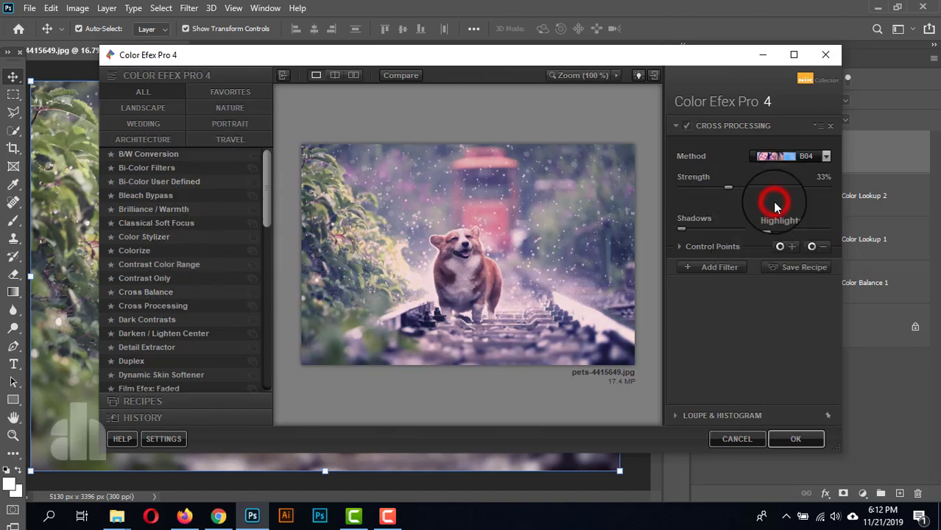
click(780, 159)
click(787, 194)
click(792, 440)
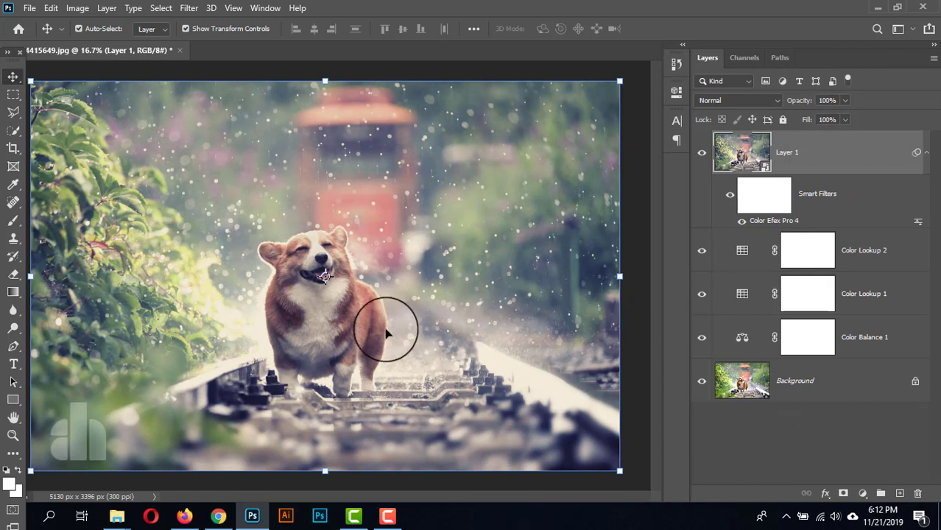
click(730, 199)
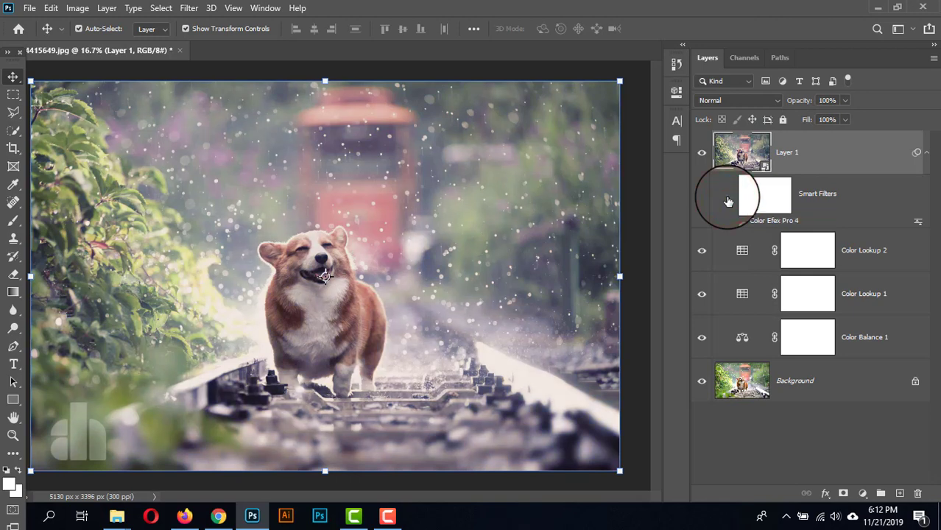
click(728, 200)
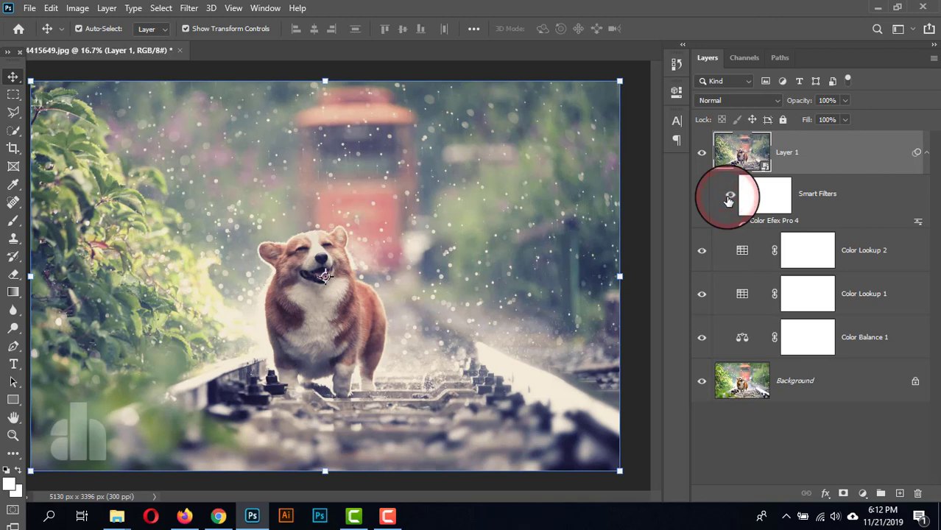